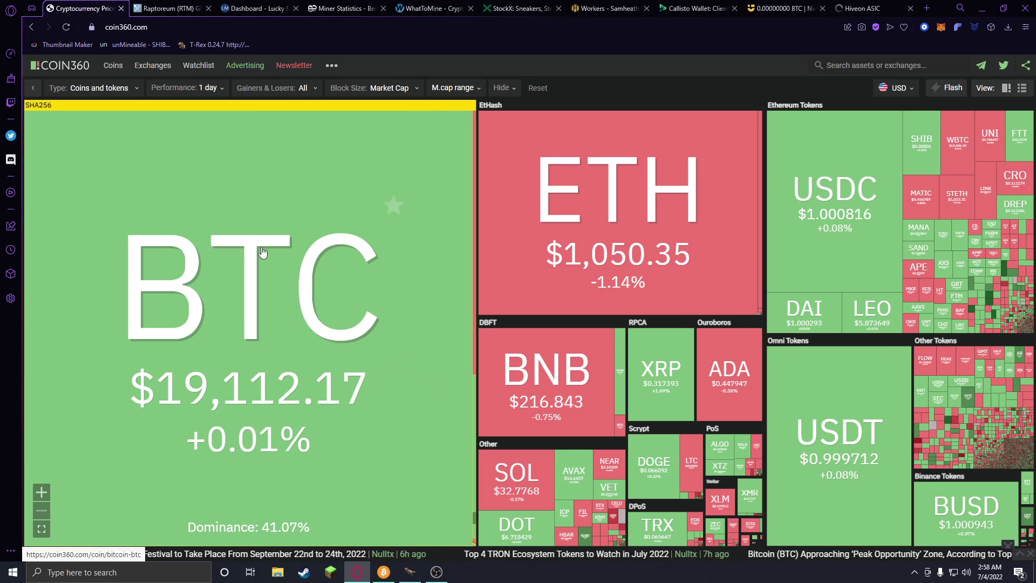
Step: Switch from the Coin360 heatmap to the LuckyMonster pool dashboard showing 410.146 MH/s
left_click(254, 8)
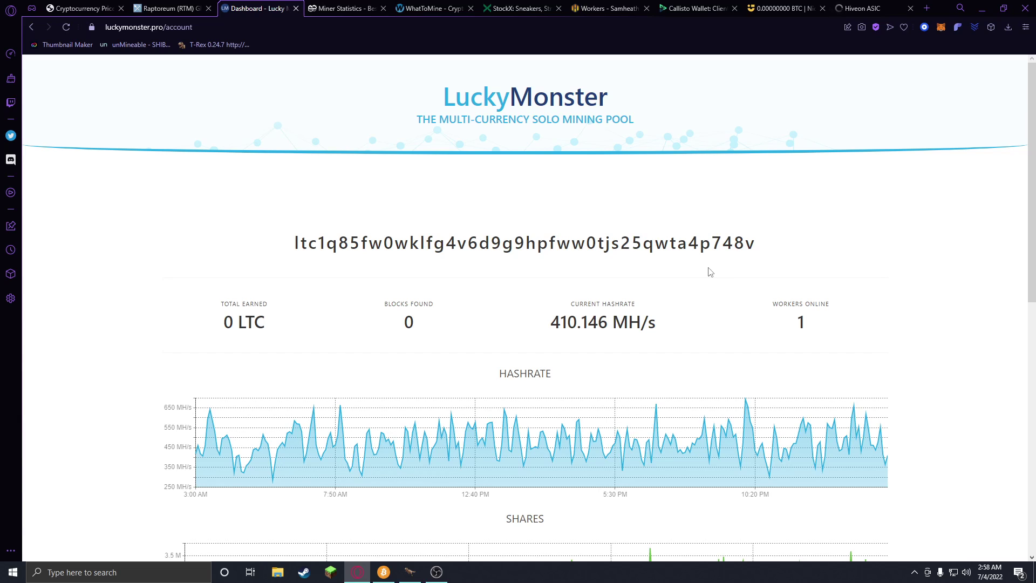
Step: Scroll through the LuckyMonster hashrate, shares, workers charts and Blocks table, then back up
scroll(708, 270, "down", 4)
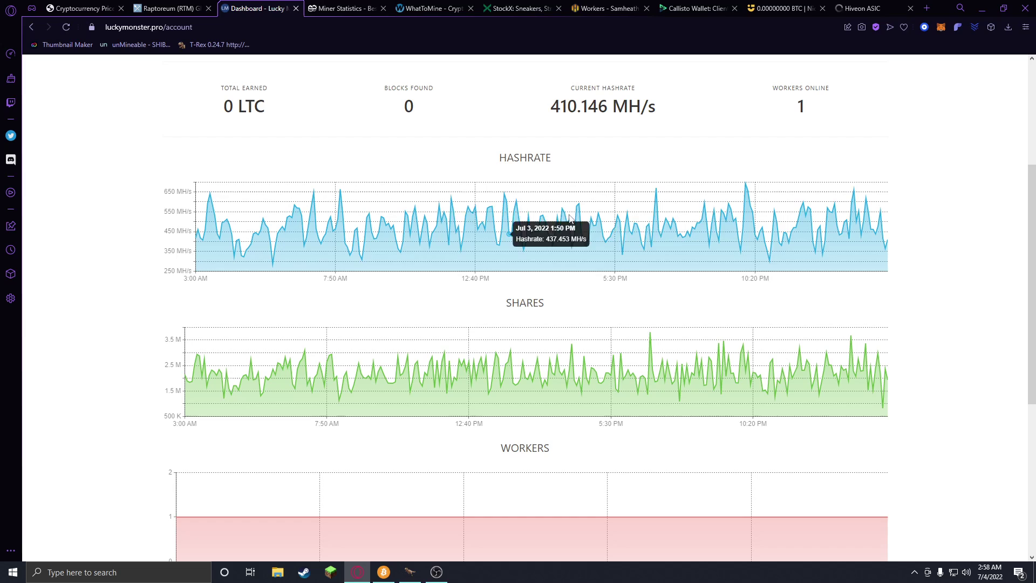
scroll(324, 281, "down", 2)
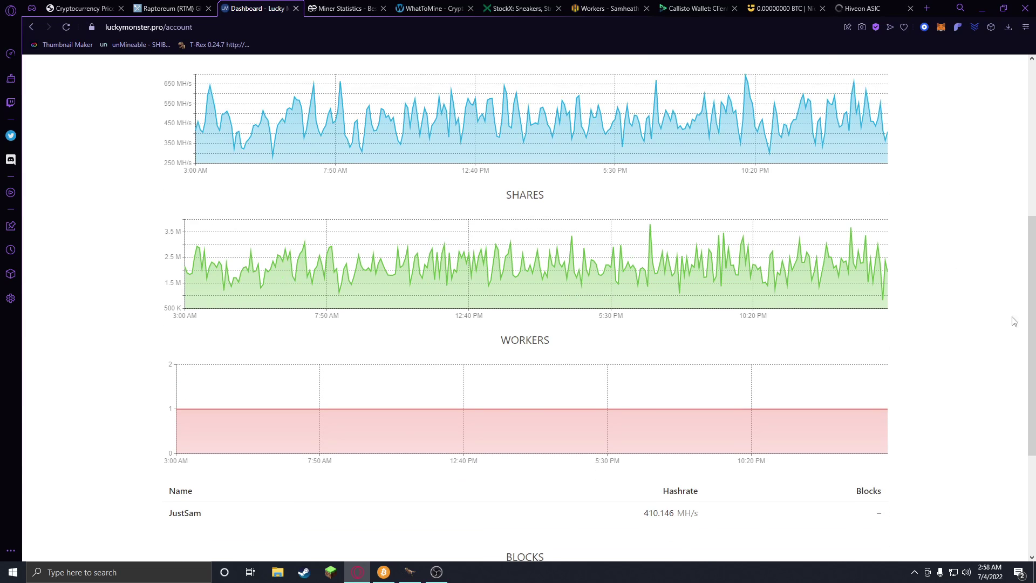
scroll(378, 335, "down", 4)
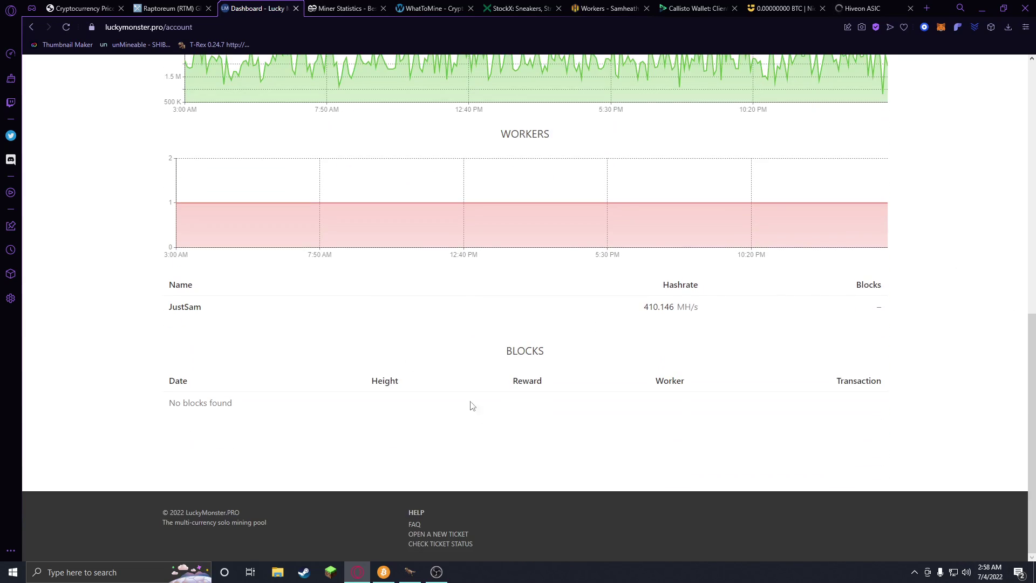
scroll(453, 372, "up", 10)
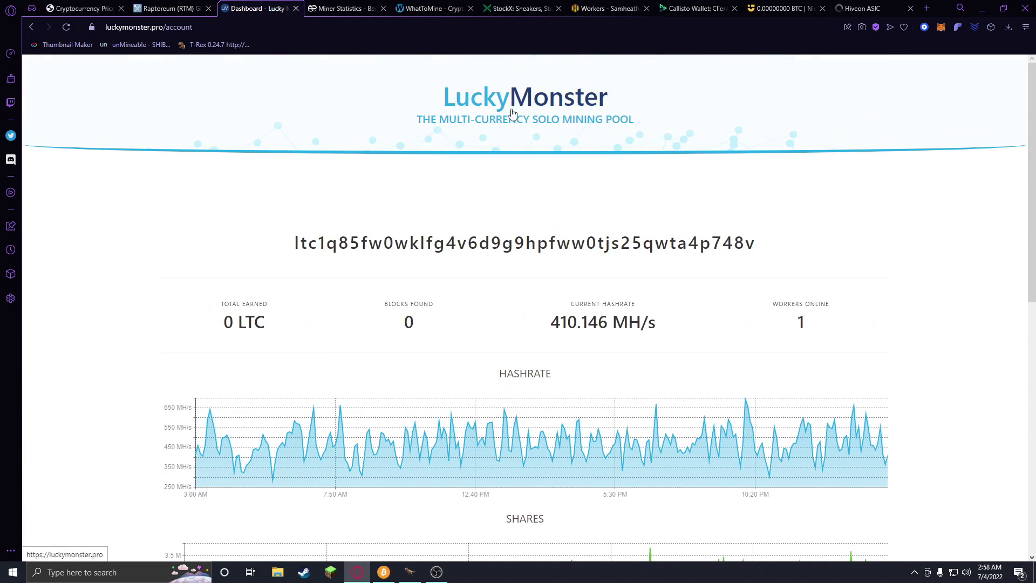
Step: Go to the 2Miners miner statistics and review the Ethereum account's three past payouts
left_click(346, 8)
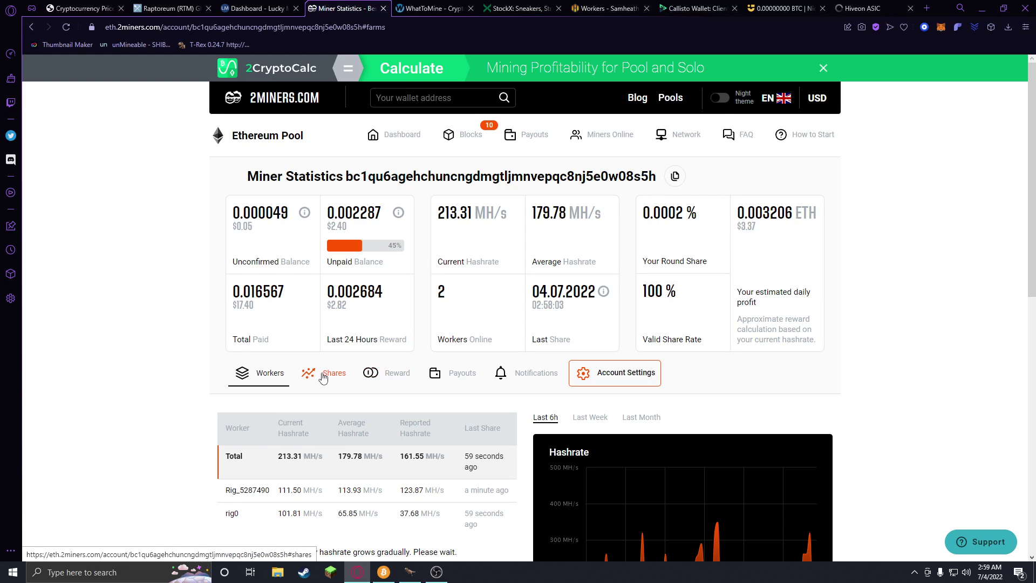
left_click(463, 378)
scroll(463, 378, "down", 5)
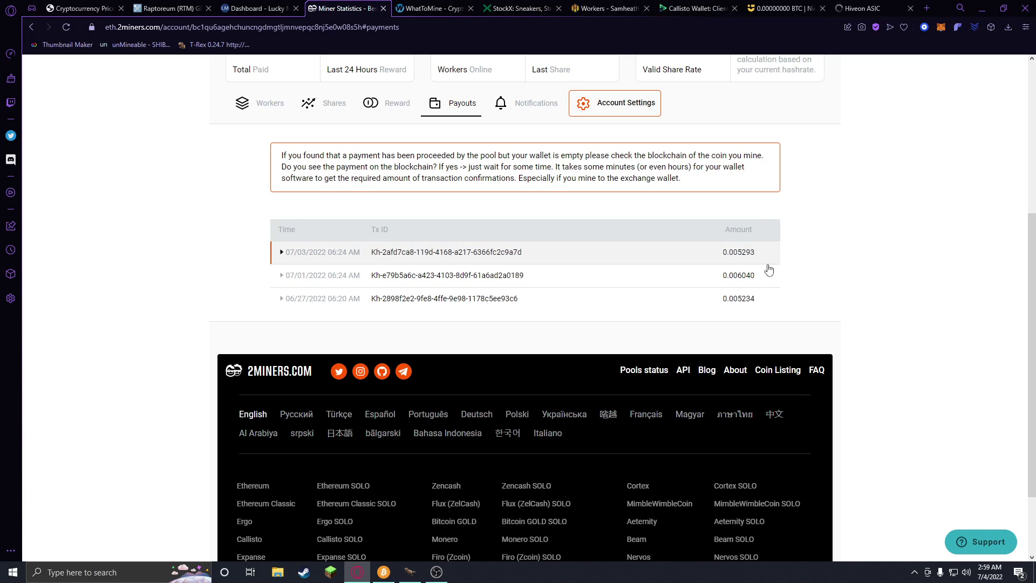
scroll(772, 333, "up", 5)
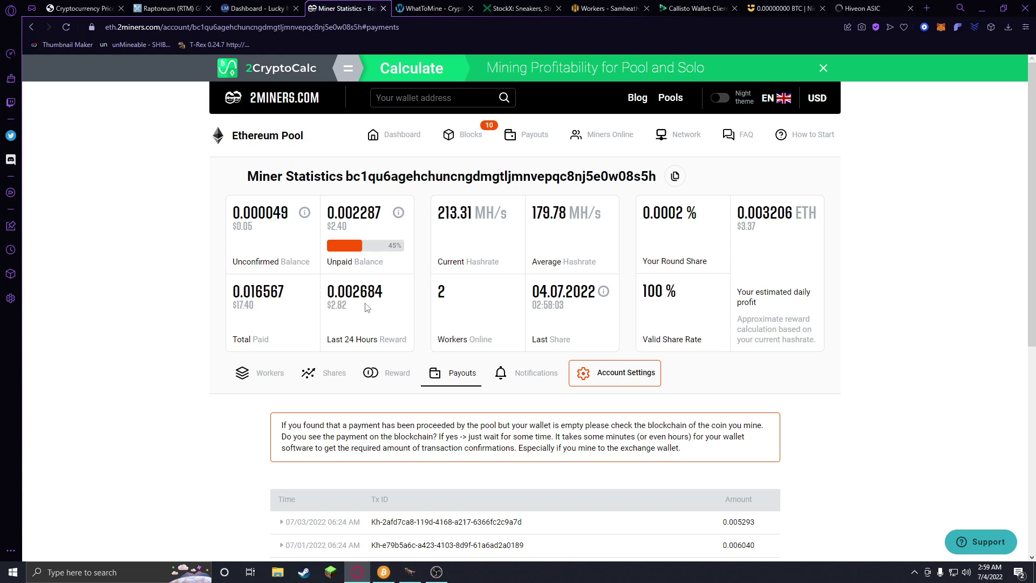
Step: Check Reward and Shares, ending on Workers: Rig_5287490 at 111.50 MH/s, rig0 at 101.81 MH/s
left_click(402, 389)
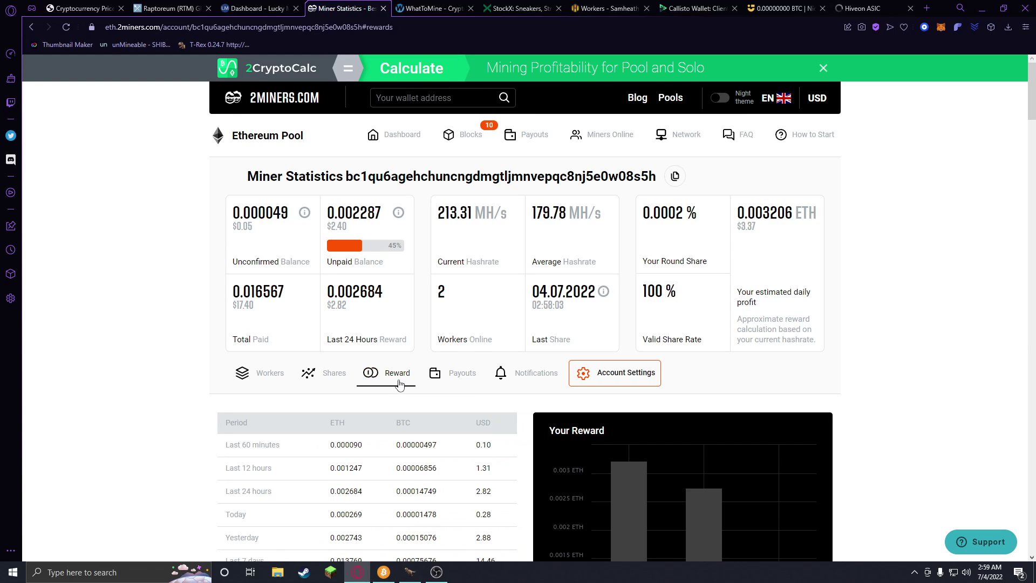
scroll(474, 381, "down", 5)
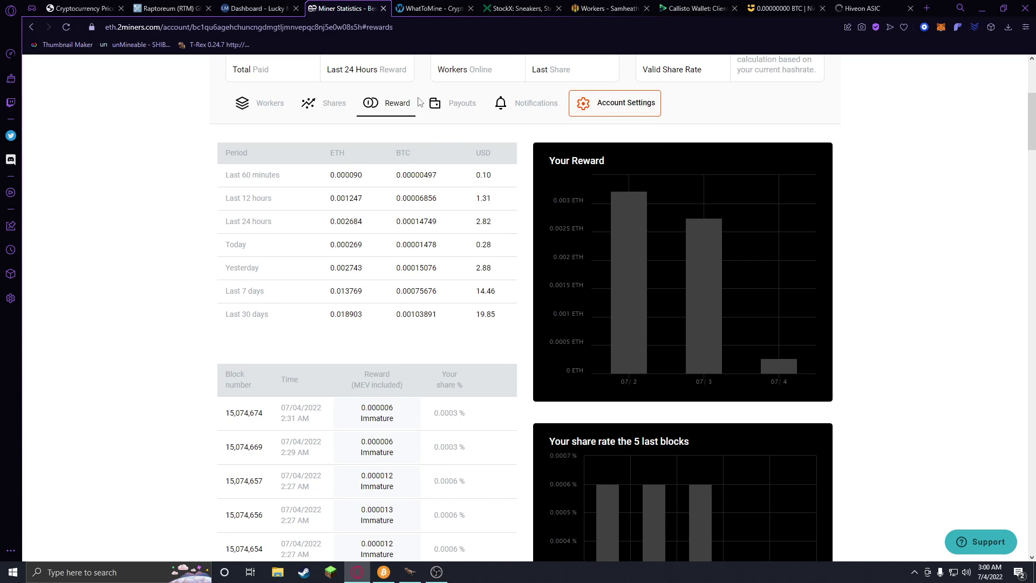
left_click(314, 103)
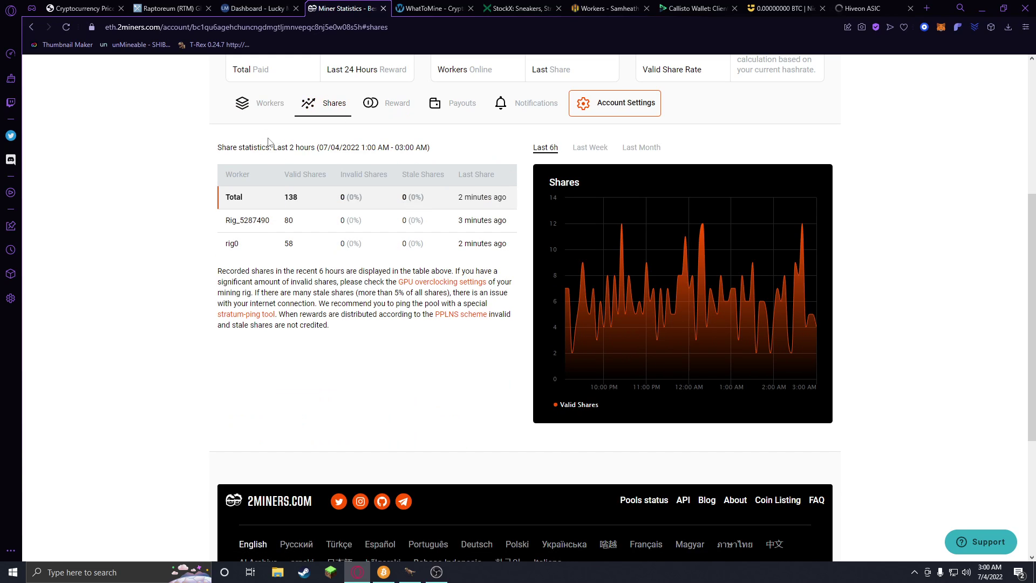
left_click(265, 106)
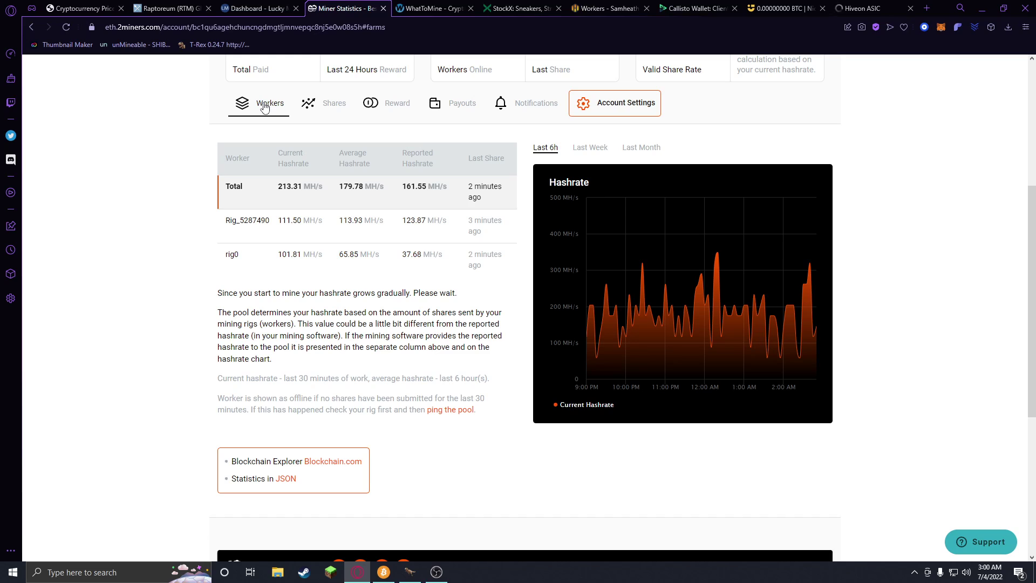
Step: Scroll through the WhatToMine GPU profitability table, then go to StockX's 411 'Nvidia 30' results
left_click(437, 4)
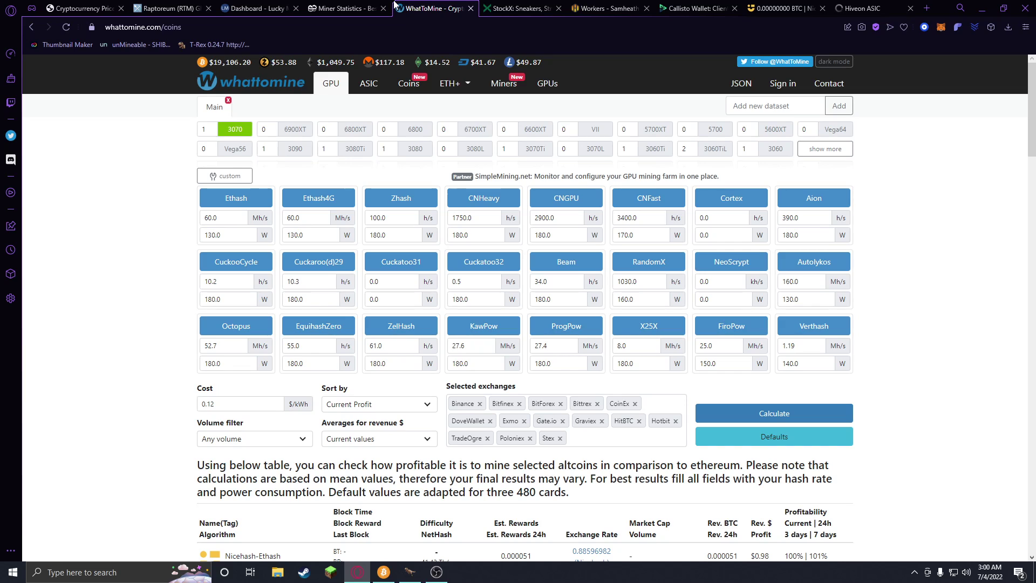
scroll(304, 353, "down", 5)
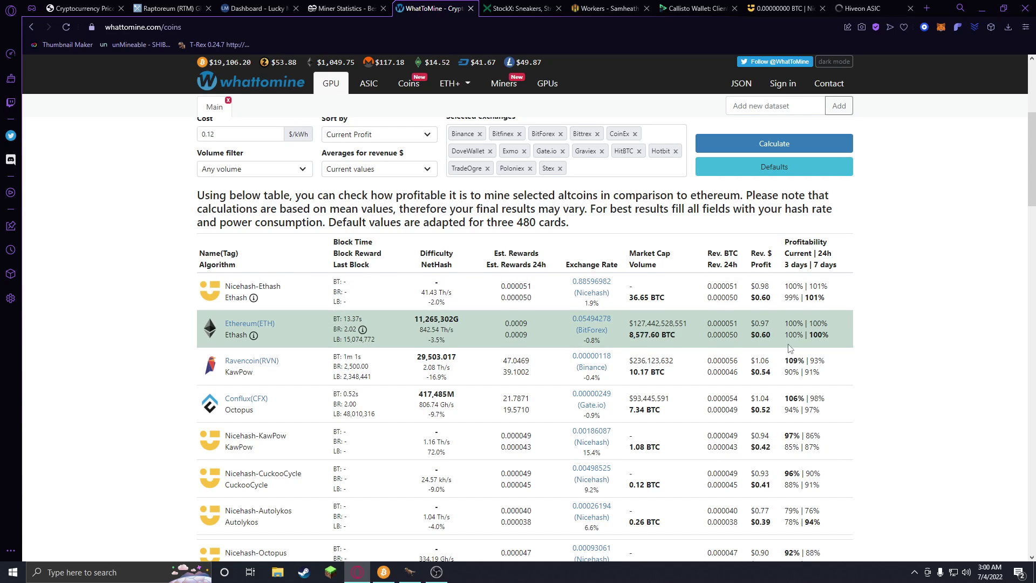
scroll(461, 292, "down", 4)
scroll(460, 292, "down", 5)
scroll(394, 272, "up", 12)
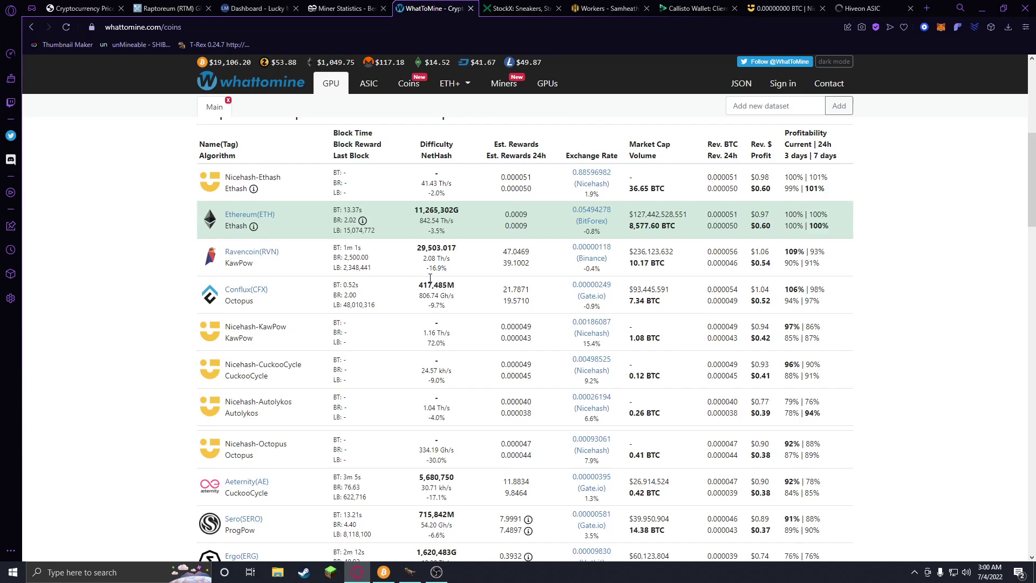
scroll(393, 270, "up", 3)
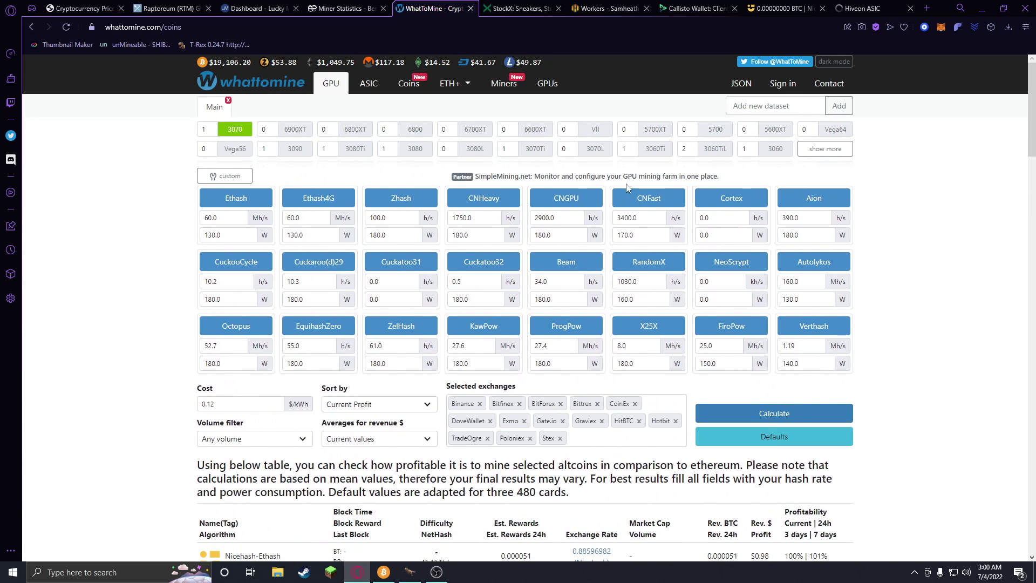
left_click(531, 7)
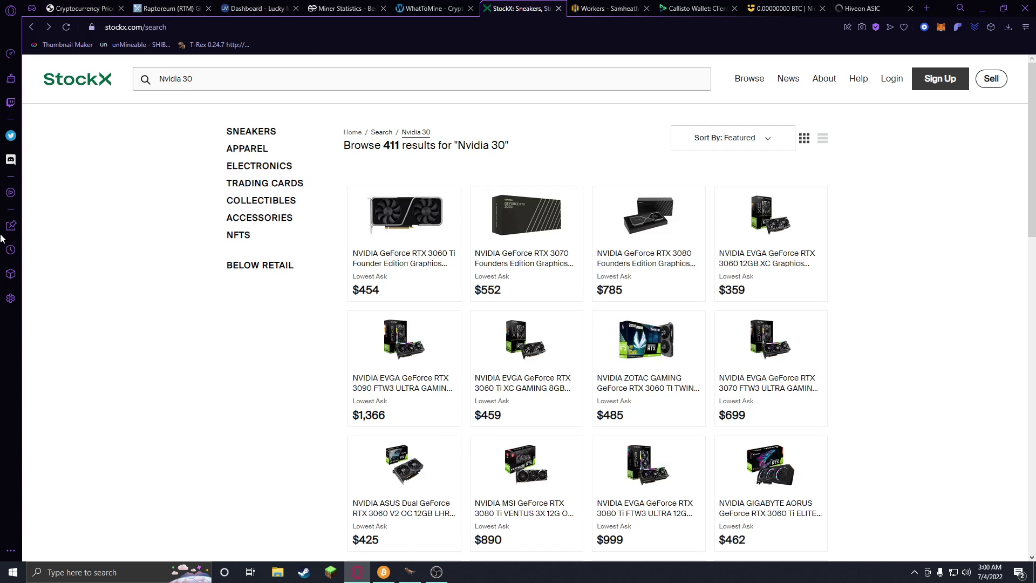
Step: Leave the StockX Nvidia 30 listings for the Raptoreum (RTM) pool list on MiningPoolStats
left_click(185, 6)
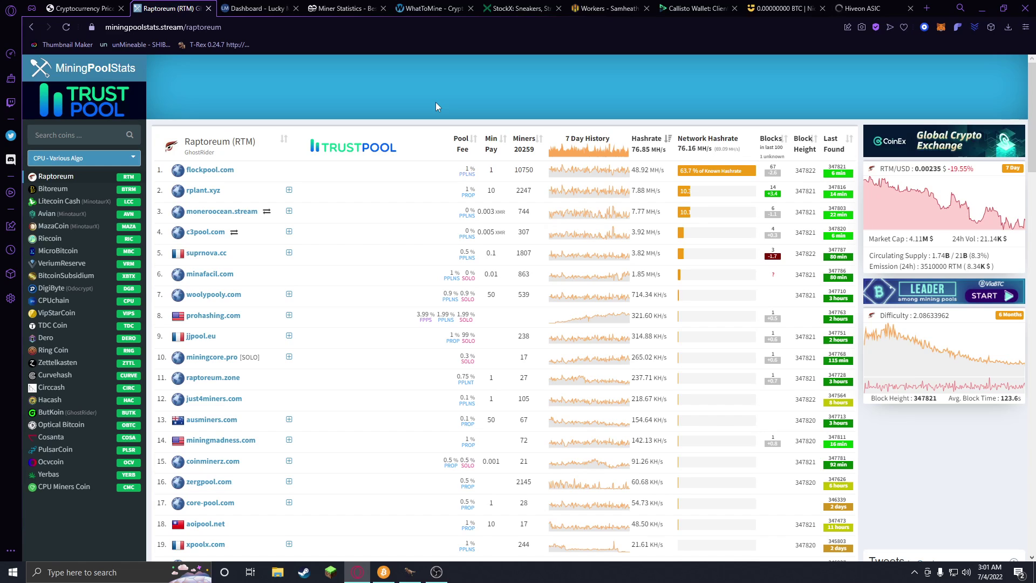
Step: Browse the PulsarCoin and Avian pool lists, ending on Raptoreum (RTM) at 76.85 MH/s
left_click(56, 449)
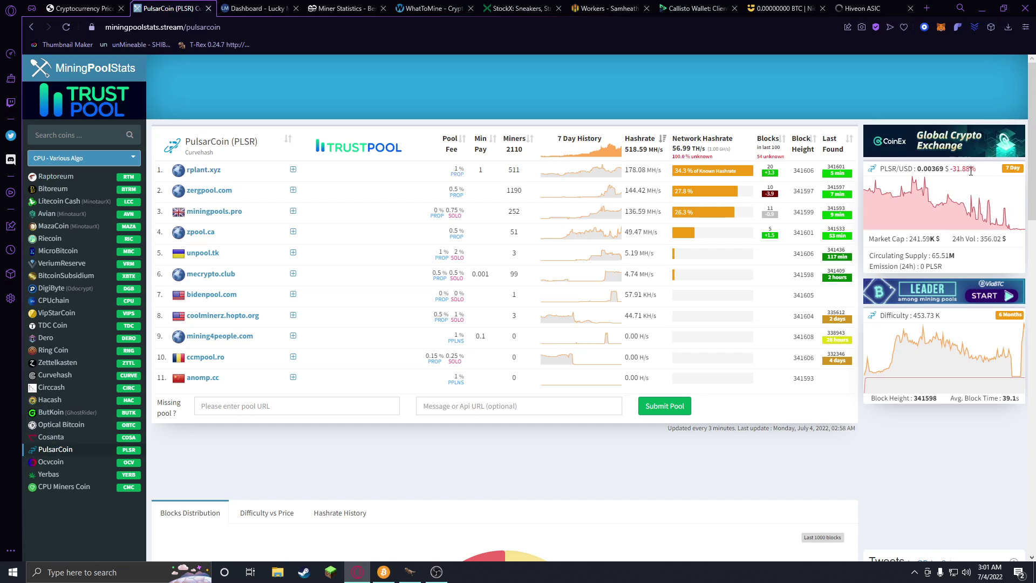
left_click(55, 176)
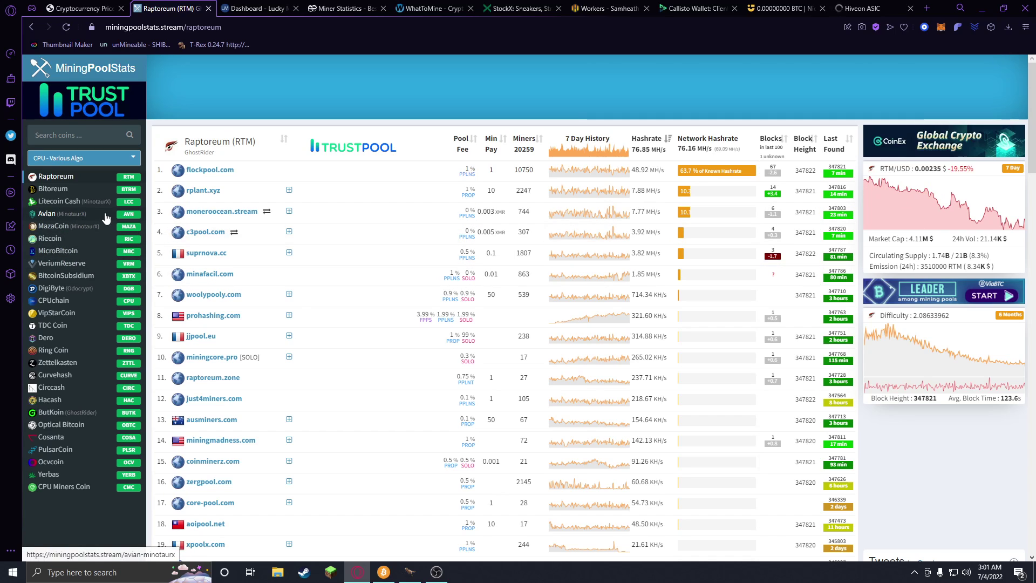
left_click(76, 215)
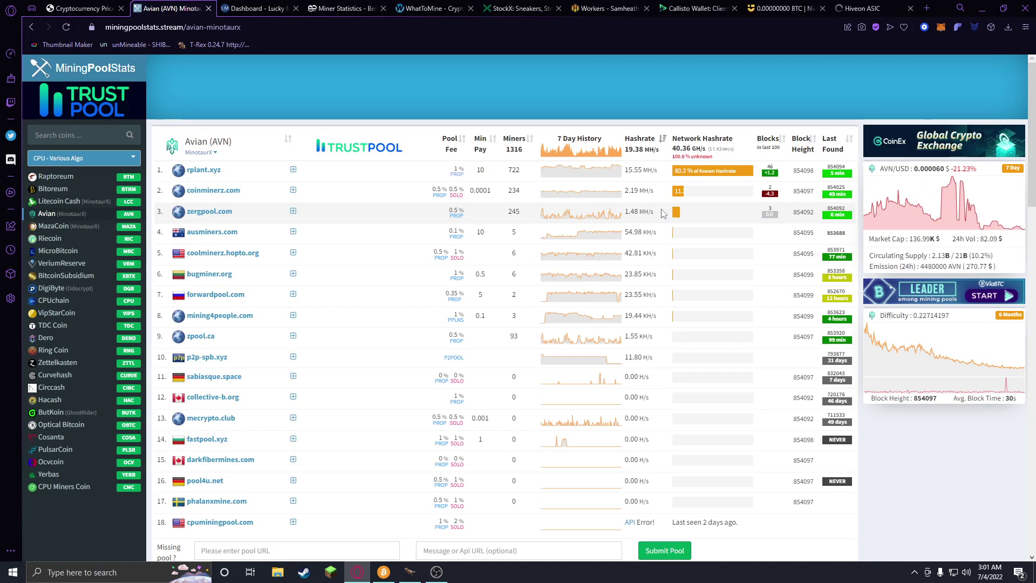
mouse_move(880, 195)
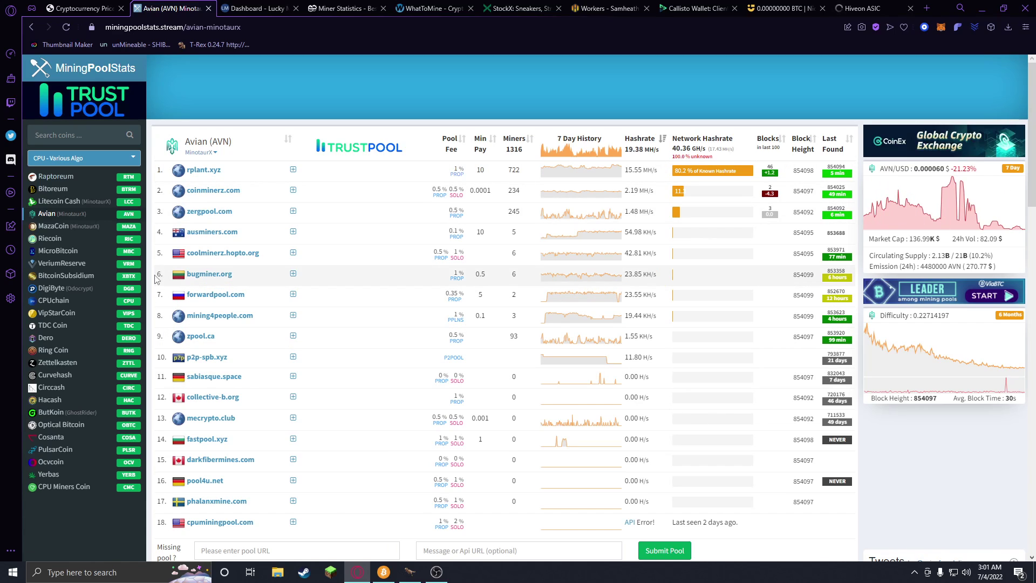
left_click(67, 451)
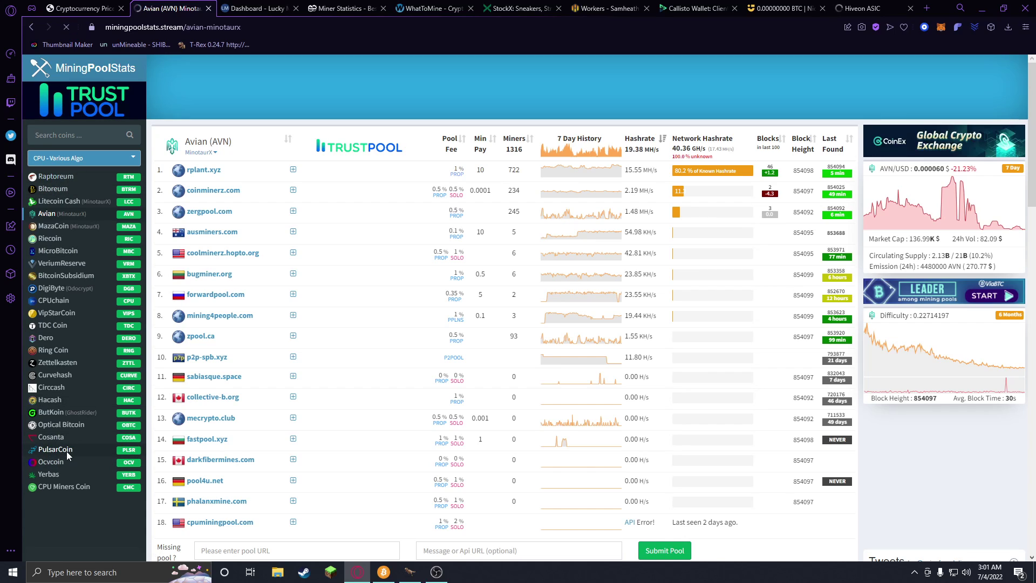
mouse_move(875, 203)
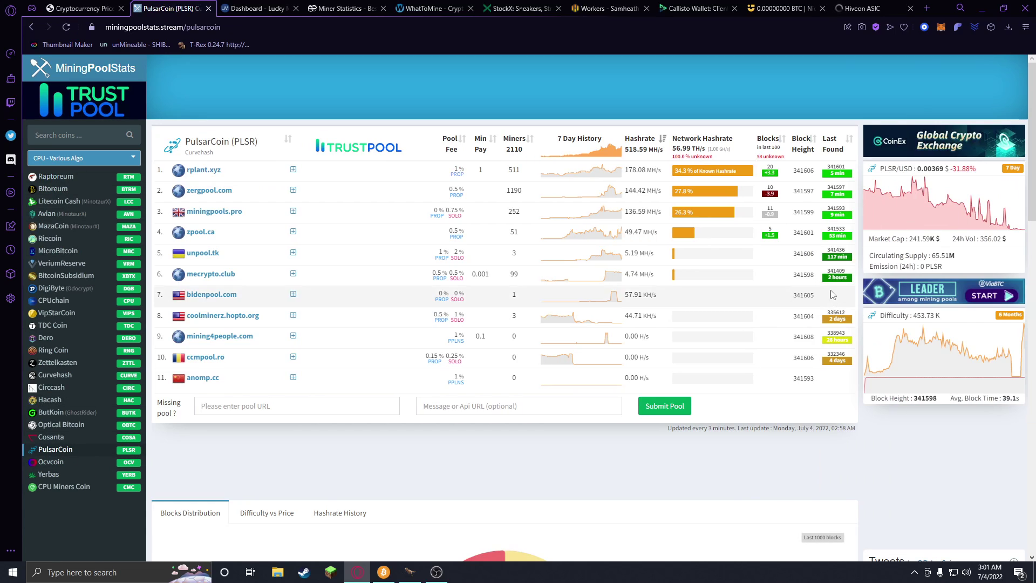
left_click(56, 177)
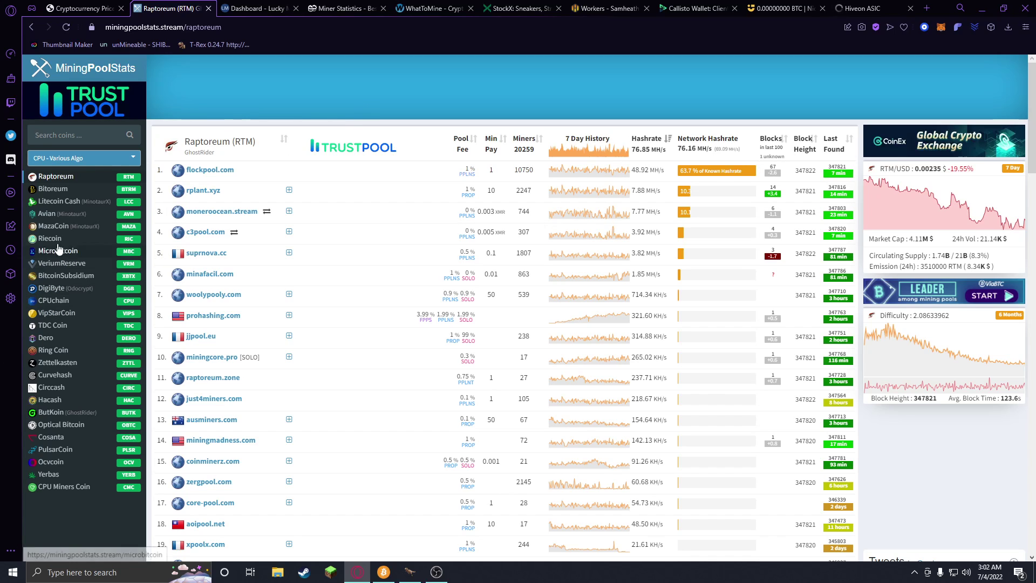
Step: Switch to HDD Proof of Capacity coins, open Chia (XCH) pools, then restore CPU - Various Algo
left_click(115, 159)
scroll(83, 445, "down", 3)
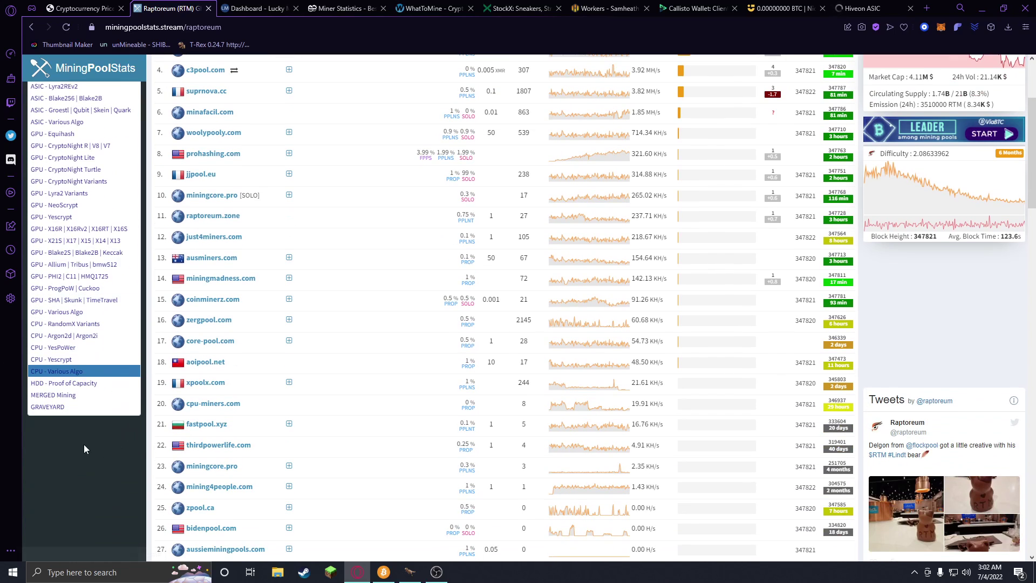
scroll(117, 393, "up", 3)
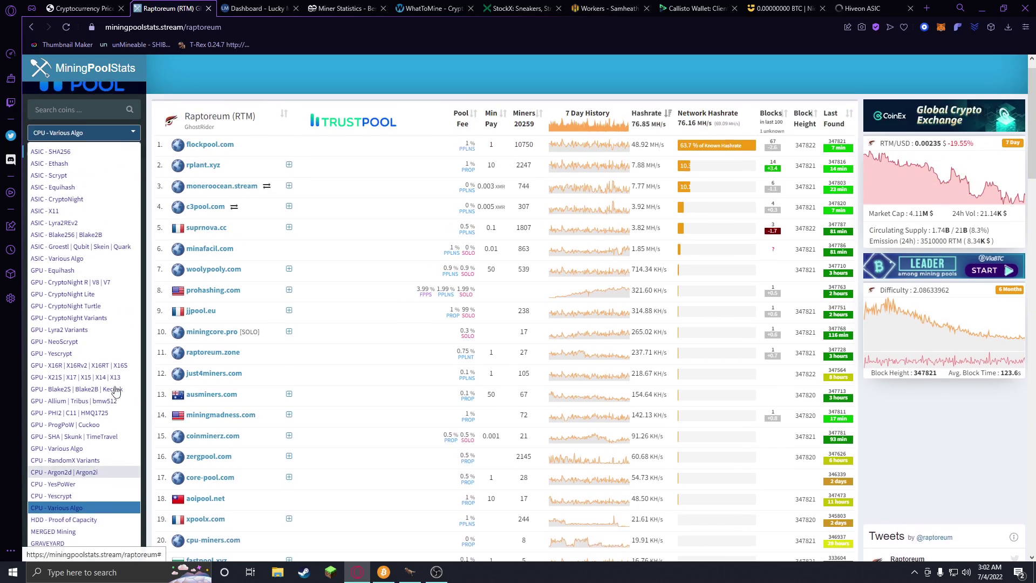
left_click(319, 79)
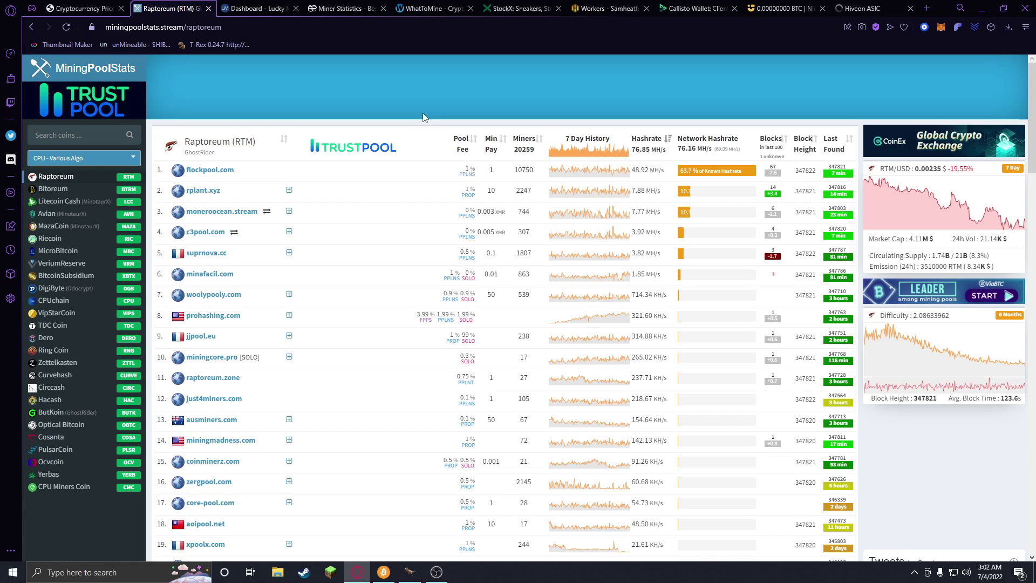
left_click(84, 157)
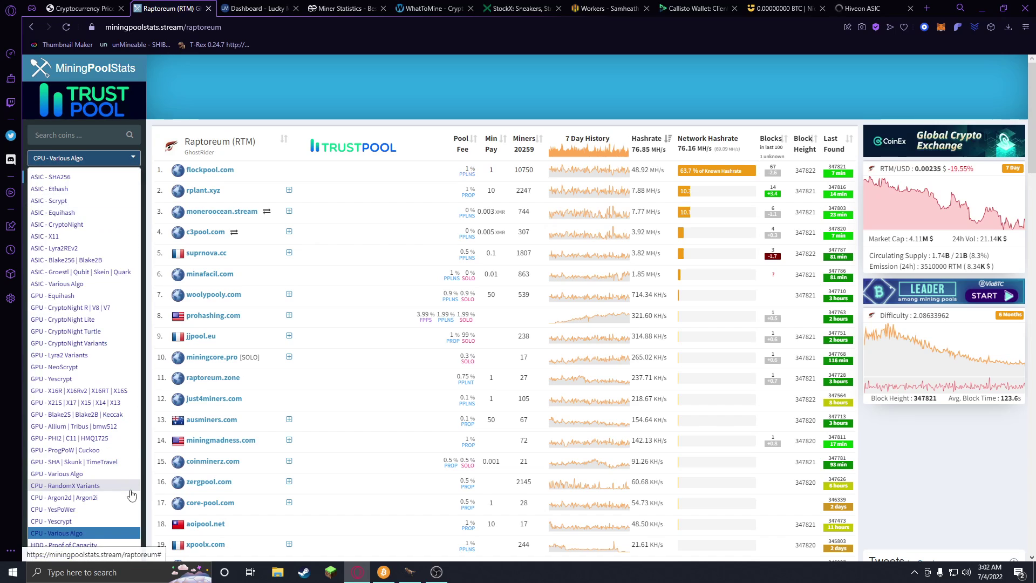
scroll(131, 495, "down", 1)
left_click(100, 491)
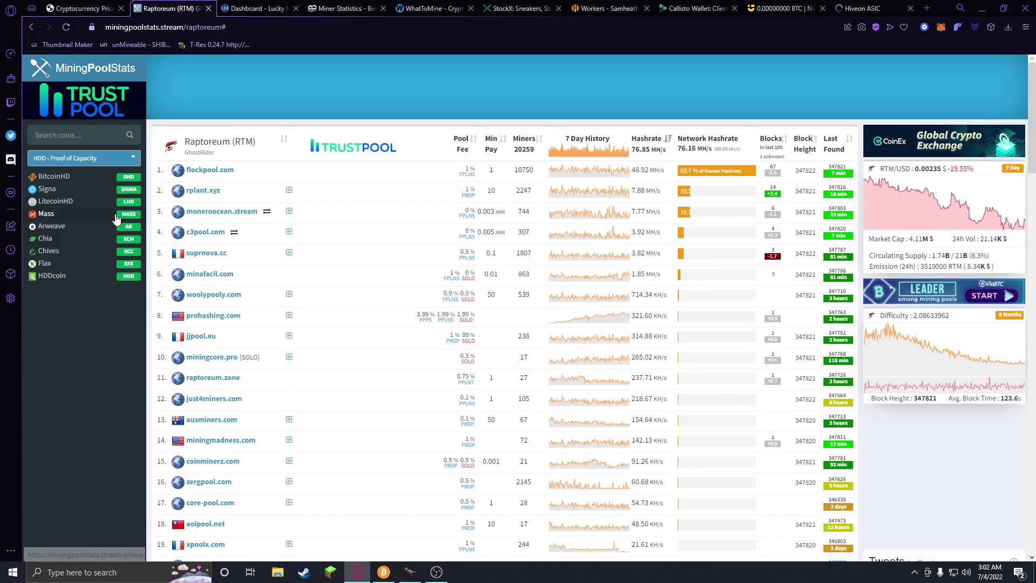
left_click(84, 241)
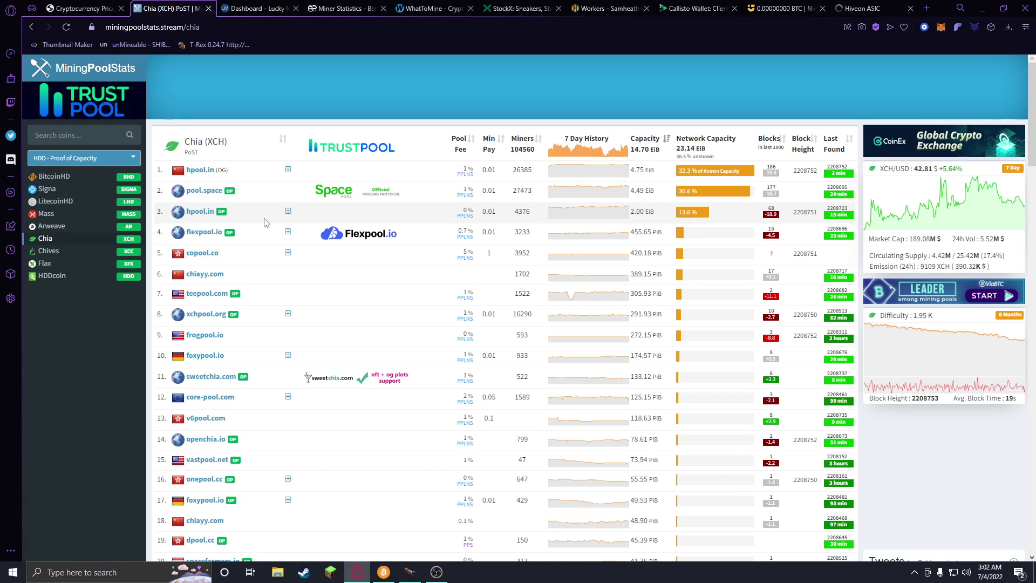
left_click(99, 157)
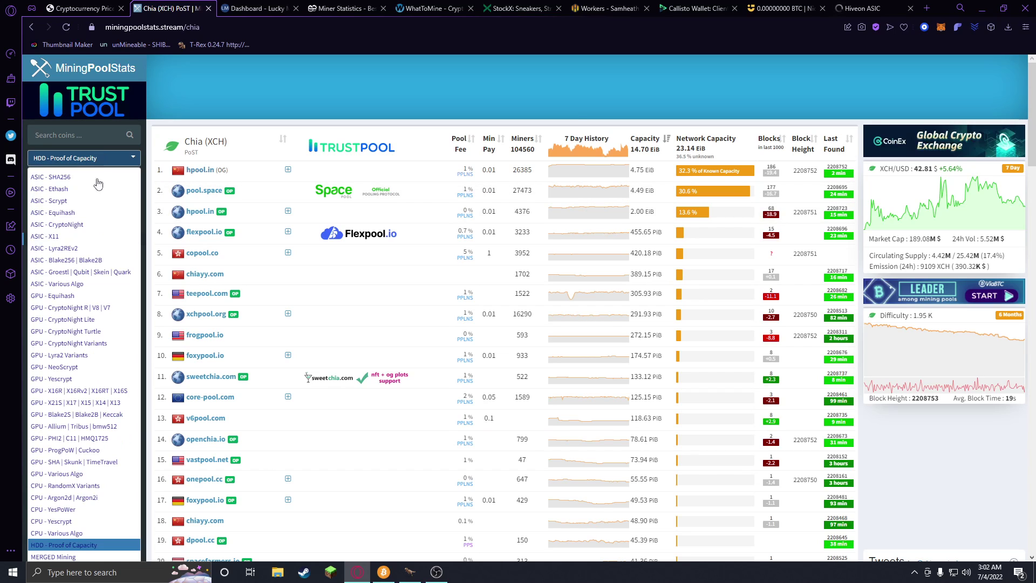
left_click(80, 534)
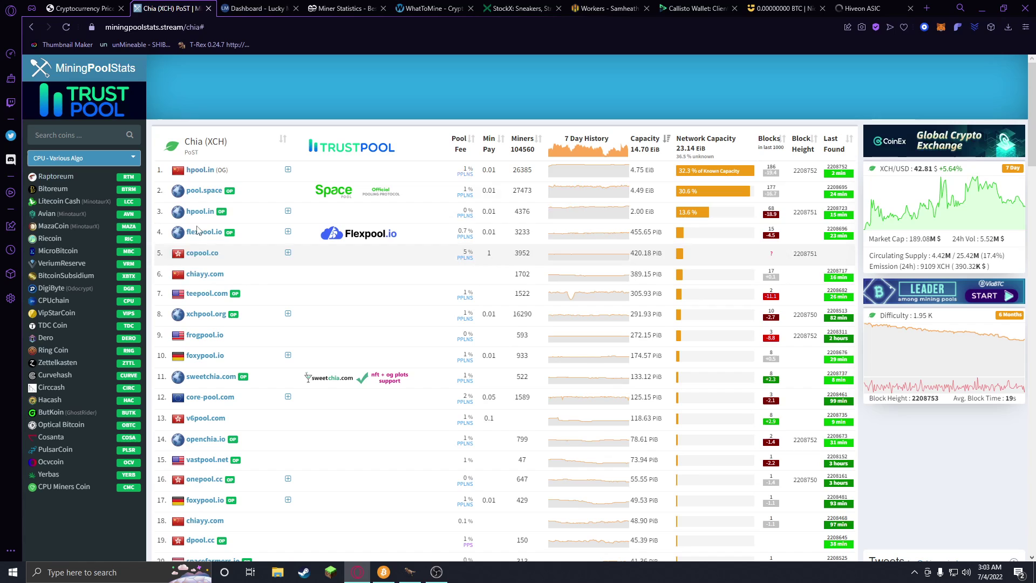
Step: Reopen the Raptoreum (RTM) pools, now 66.76 MH/s across 20216 miners, and review its blocks
left_click(56, 176)
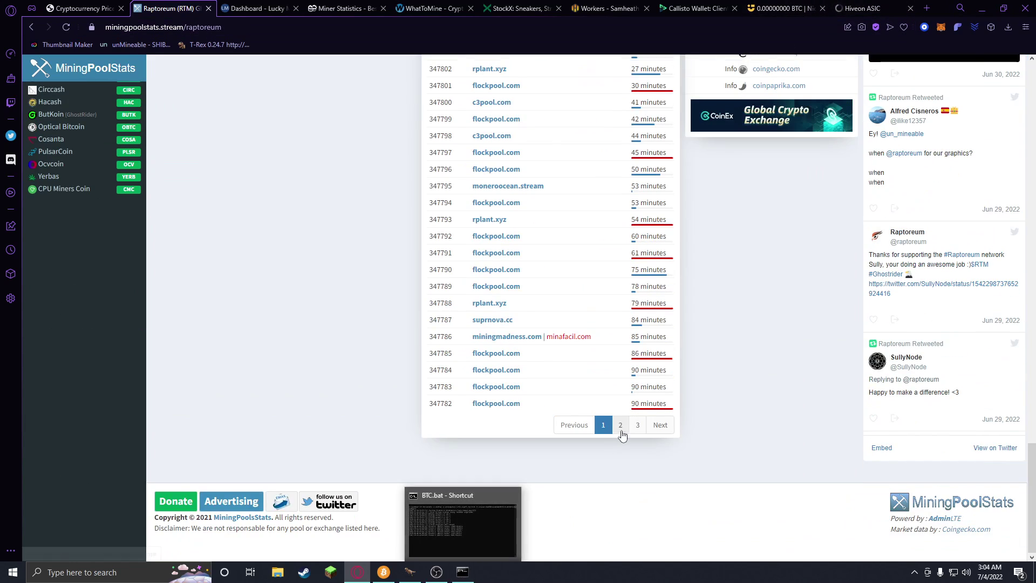
scroll(621, 426, "up", 20)
scroll(626, 355, "up", 5)
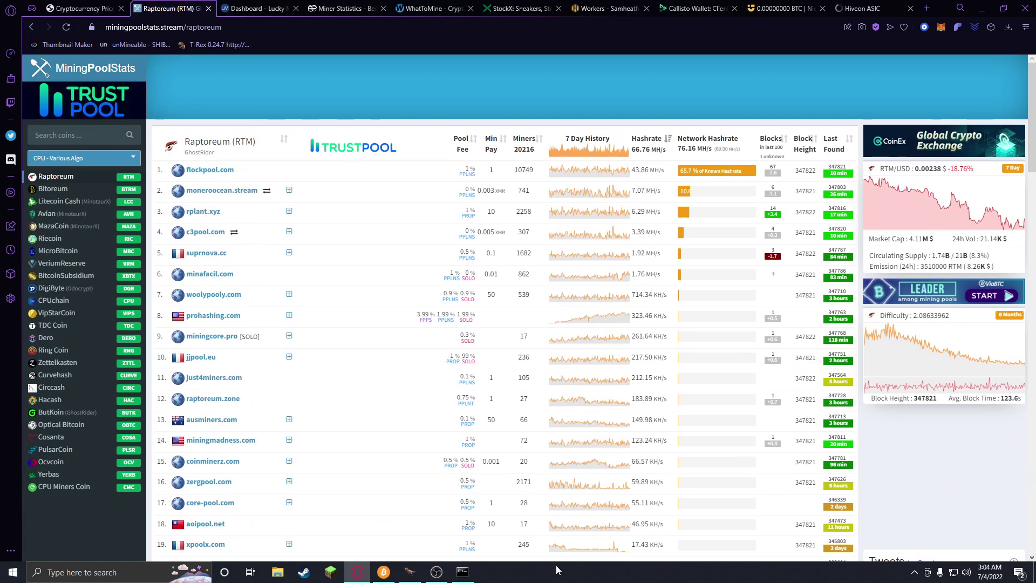
Step: Bring the BTC.bat solo miner console to the front and move it over the pool table
left_click(466, 576)
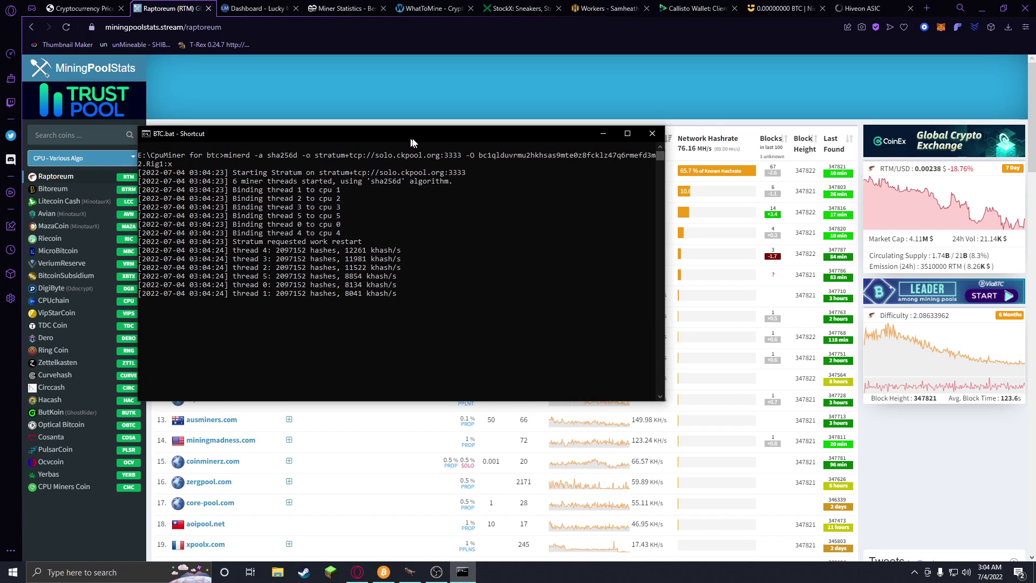
left_click_drag(403, 139, 508, 121)
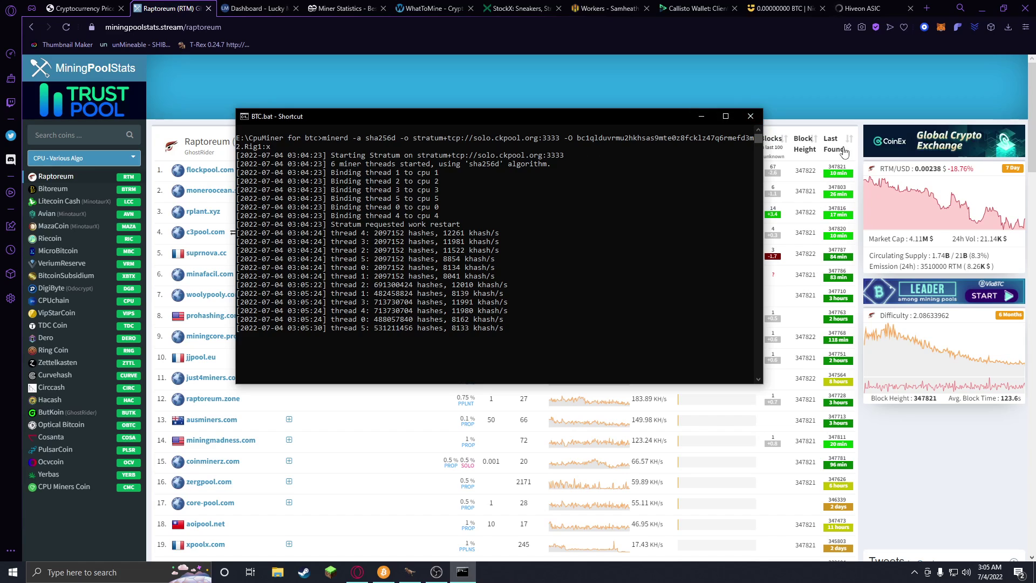
Step: Close the BTC.bat solo miner console so the Raptoreum (RTM) pool table shows again
left_click(758, 119)
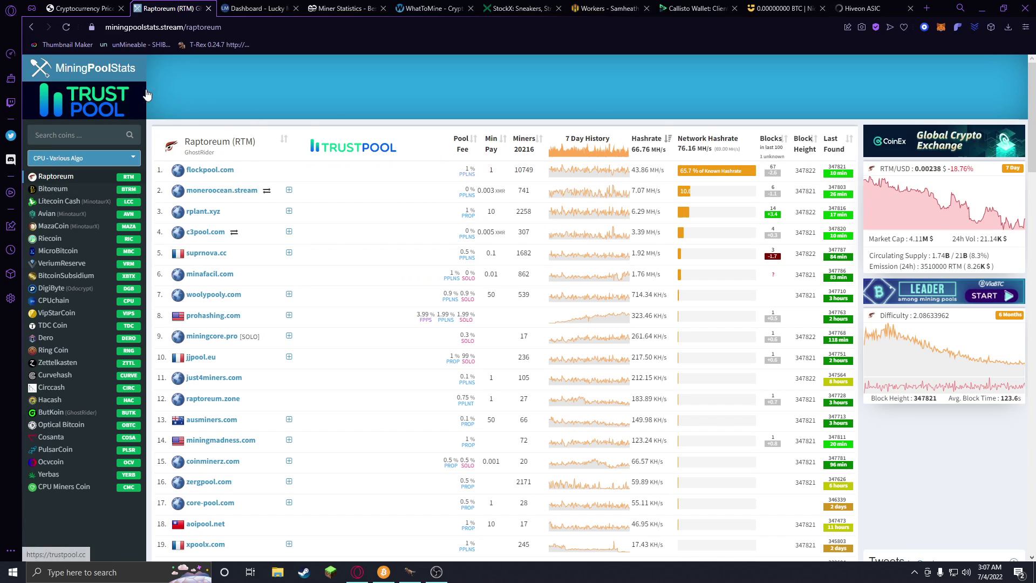
Step: Filter MiningPoolStats to ASIC SHA-256 coins and open the Bitcoin pool statistics
left_click(84, 158)
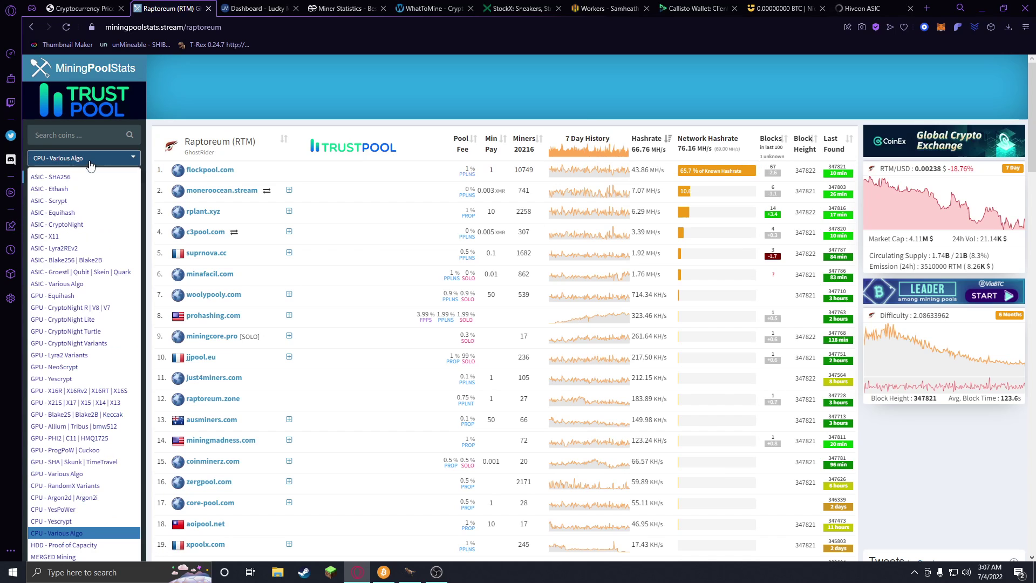
left_click(84, 178)
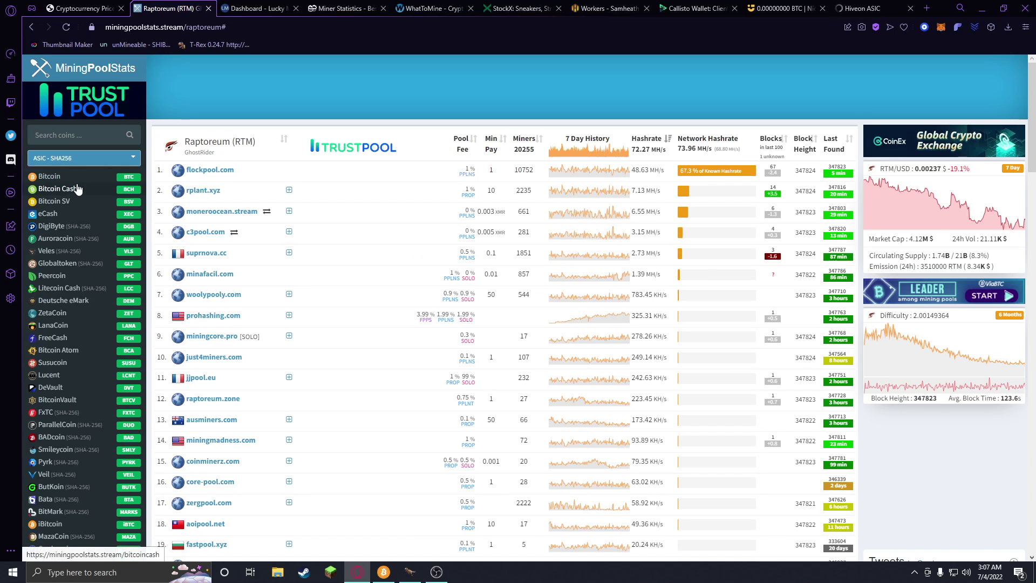
left_click(82, 176)
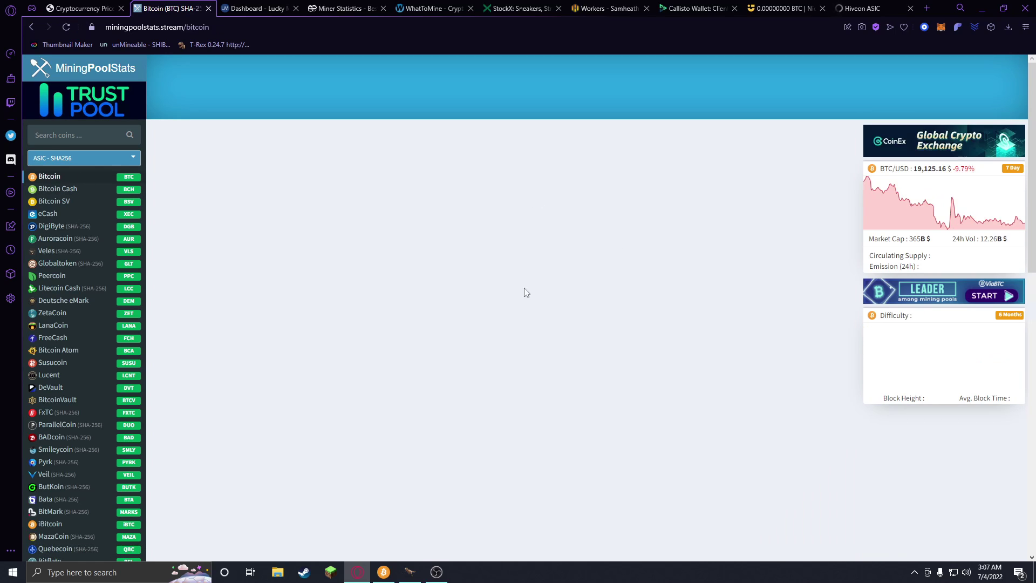
Step: Scroll through the Bitcoin pool list, then return to the Coin360 market heatmap
scroll(386, 275, "down", 2)
scroll(386, 275, "down", 3)
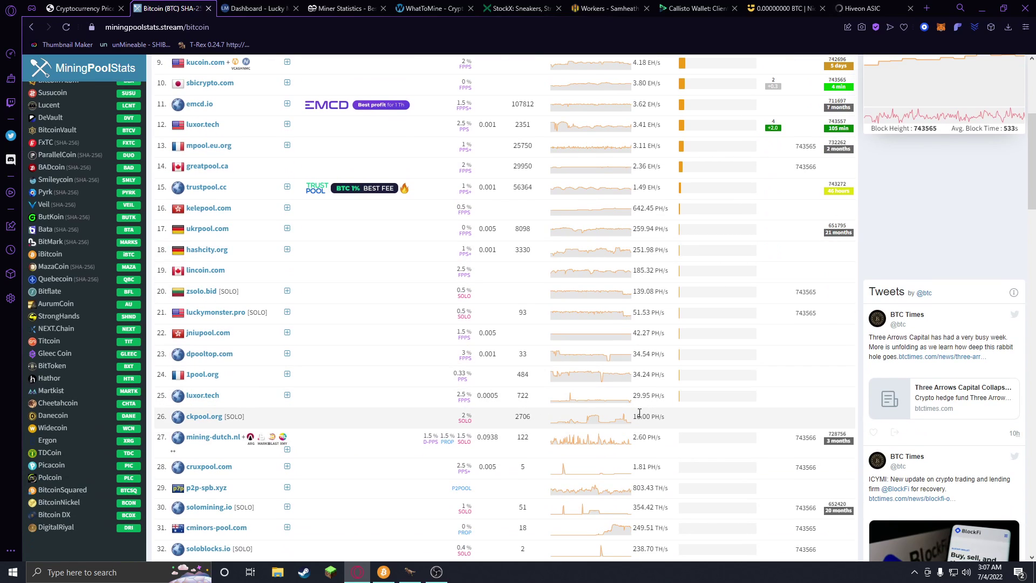
scroll(754, 382, "up", 5)
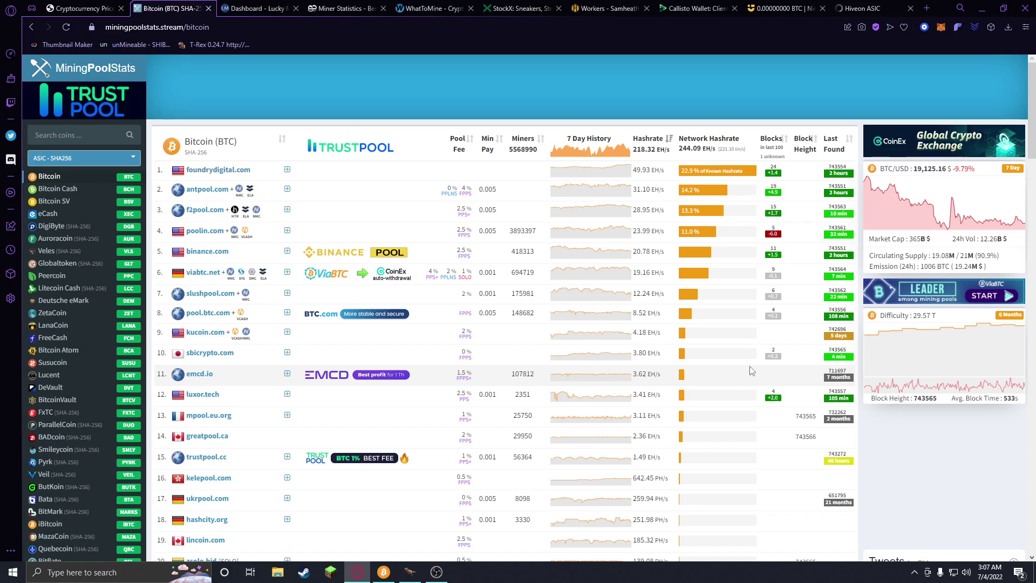
left_click(80, 4)
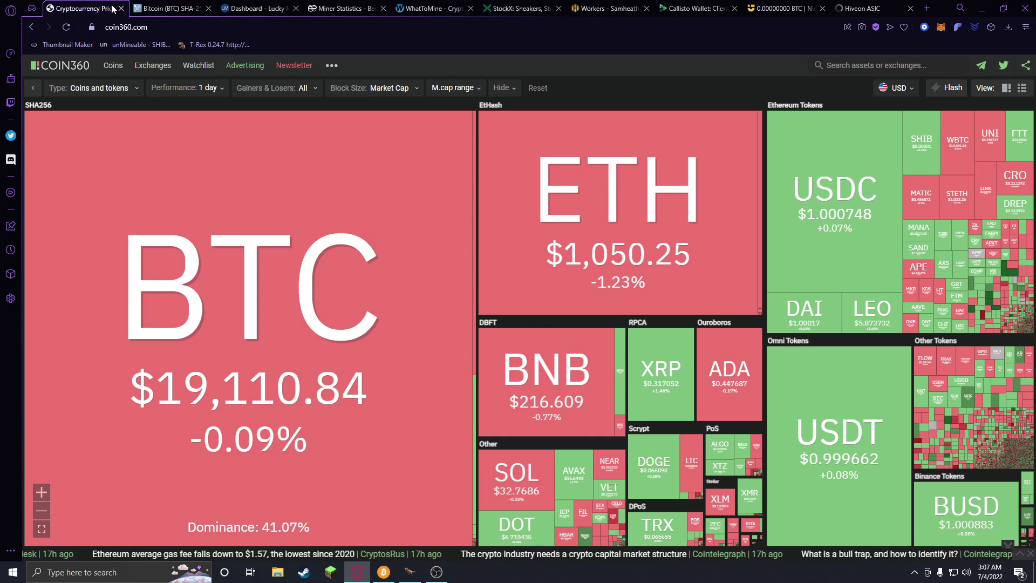